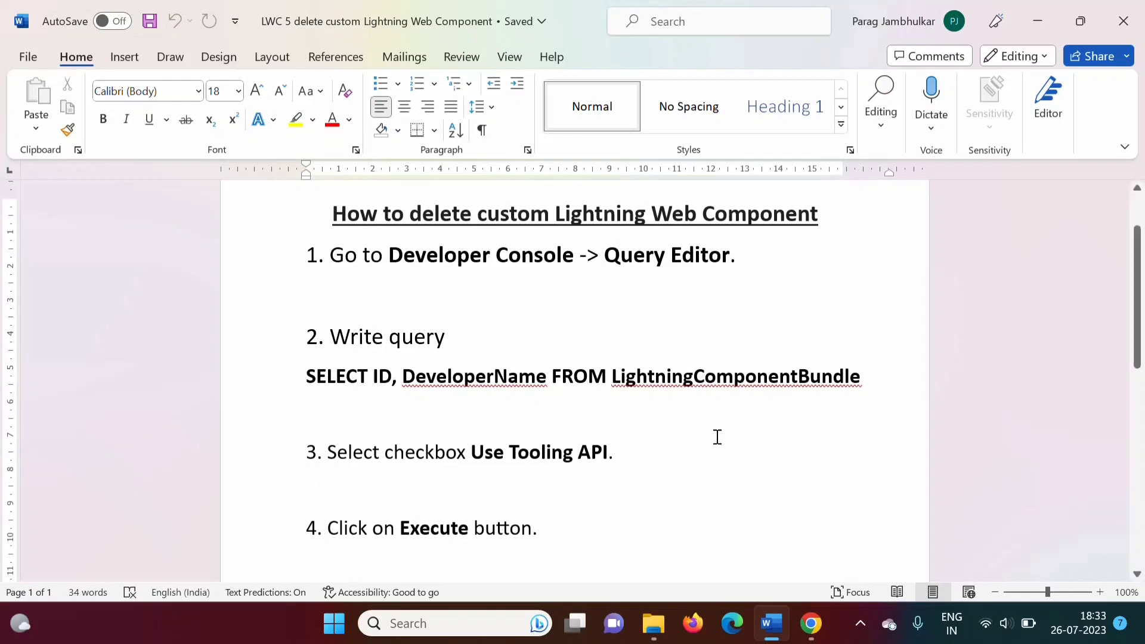
Review the Word guide's heading on deleting a custom Lightning Web Component, then switch to Chrome
left_click_drag(479, 213, 797, 227)
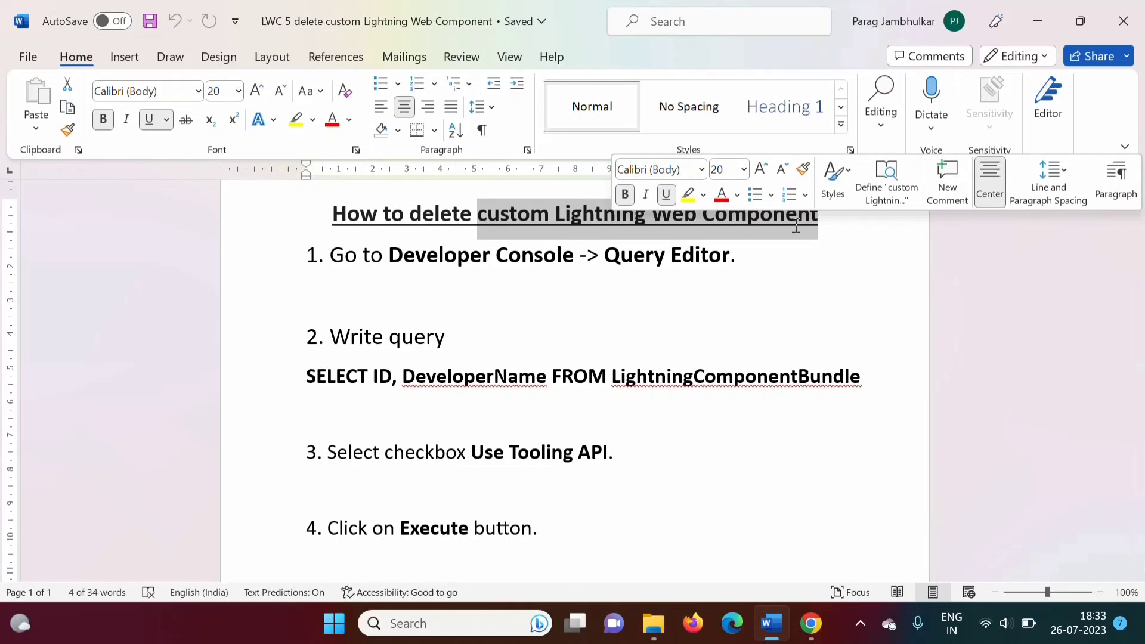
left_click(328, 214)
left_click_drag(329, 213, 812, 210)
left_click(687, 339)
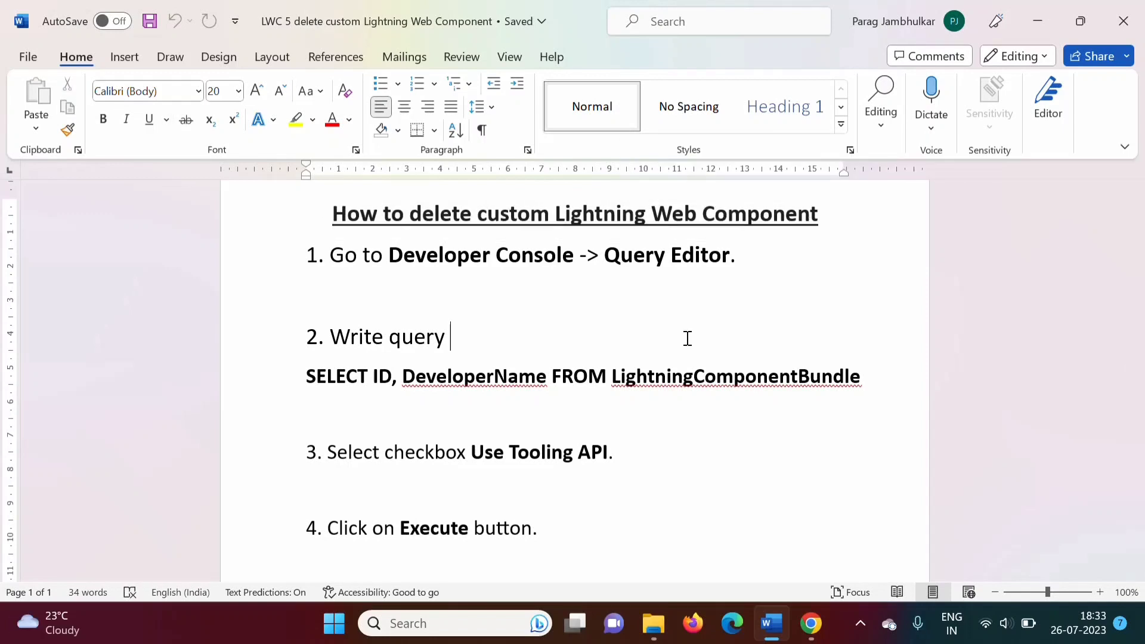
left_click(811, 624)
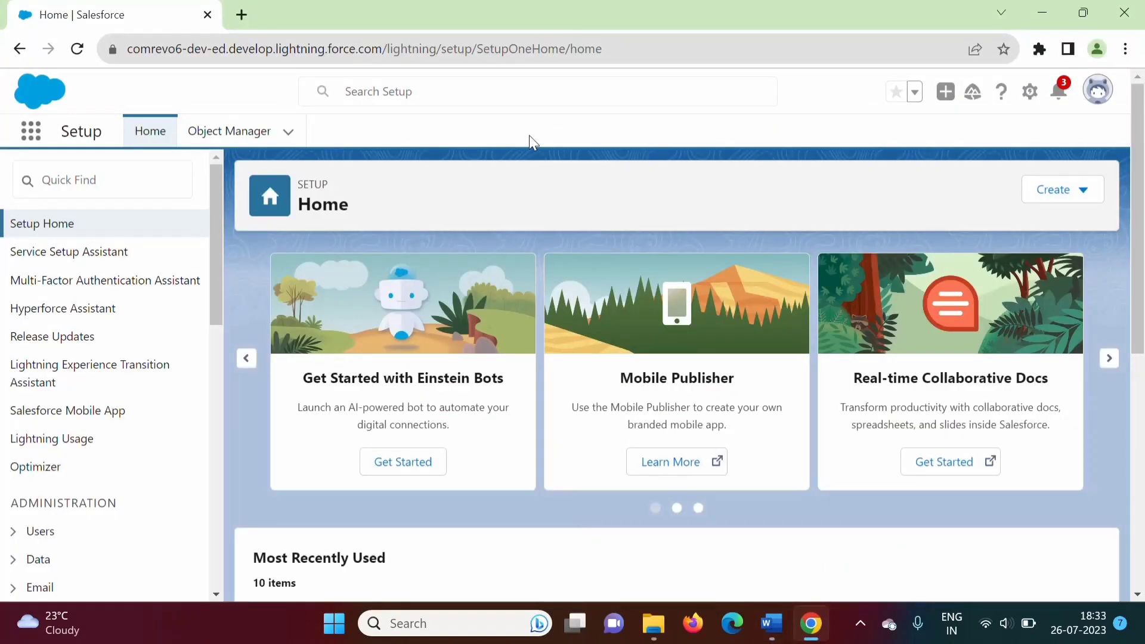
Switch to the Service app and open its Home page in Lightning App Builder via Edit Page
left_click(30, 131)
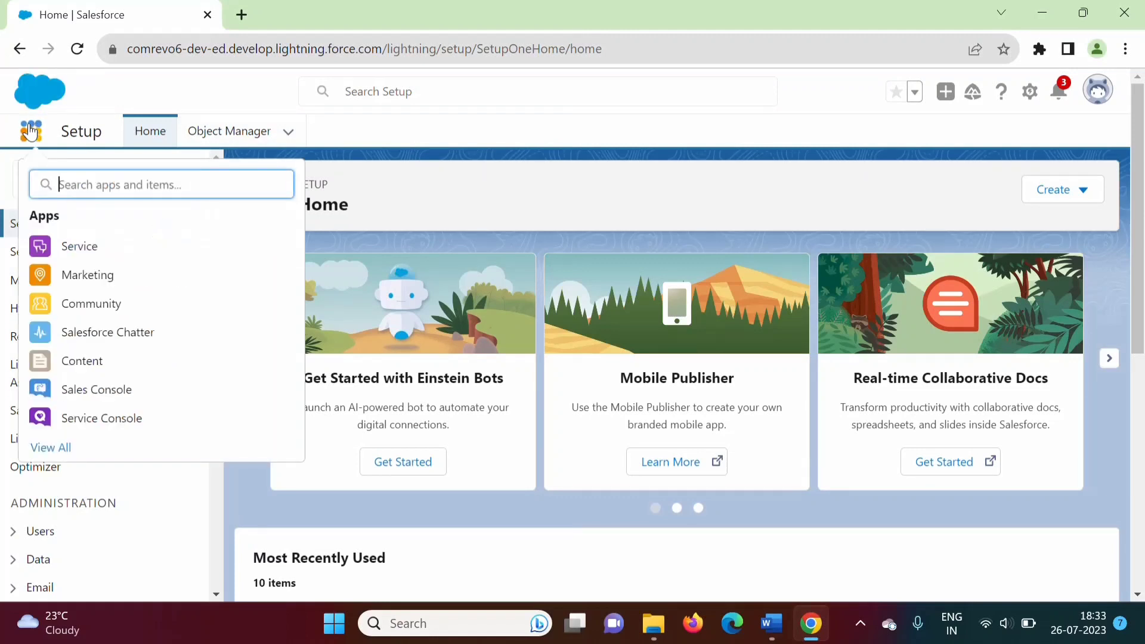
left_click(79, 247)
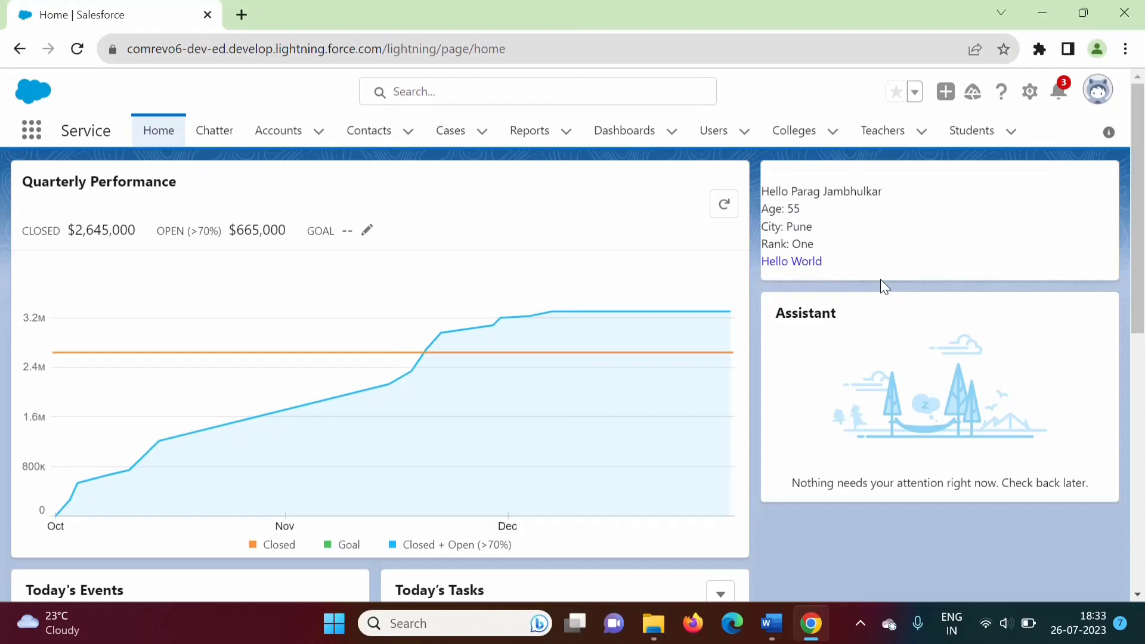
left_click(1030, 92)
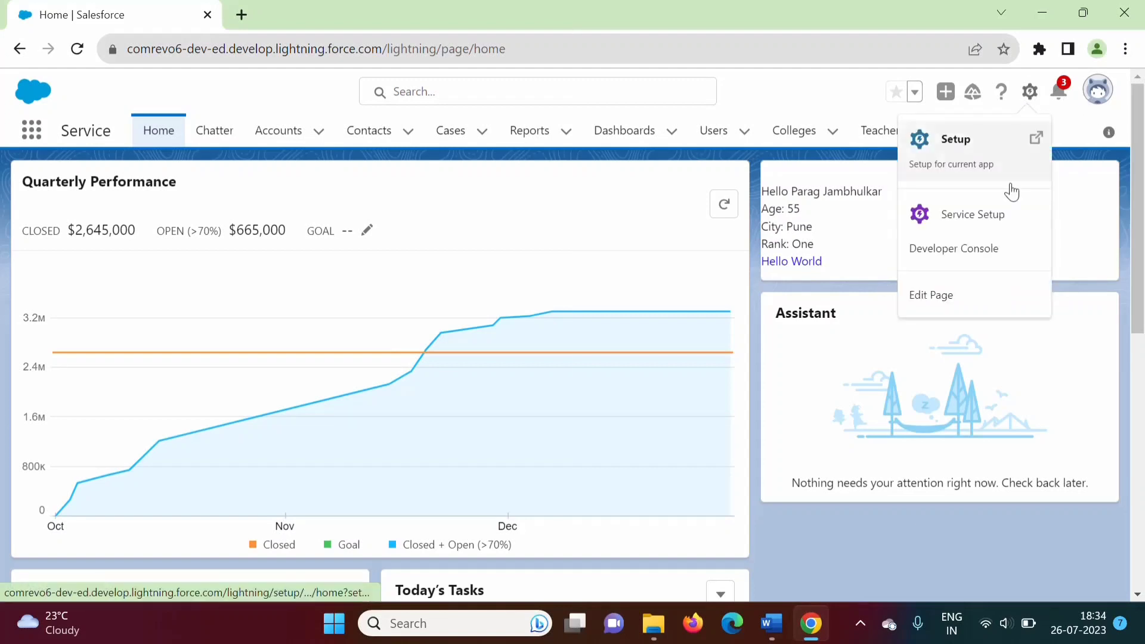
left_click(952, 301)
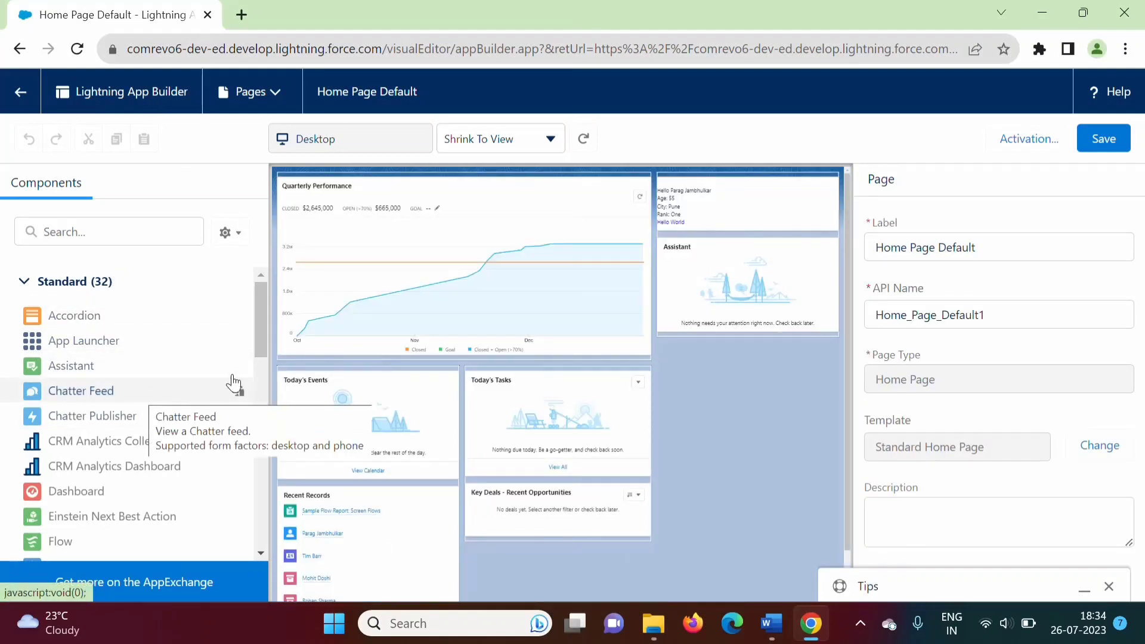
Delete the helloWorld component from the Home Page Default canvas, save, and exit the editor
left_click_drag(259, 325, 256, 532)
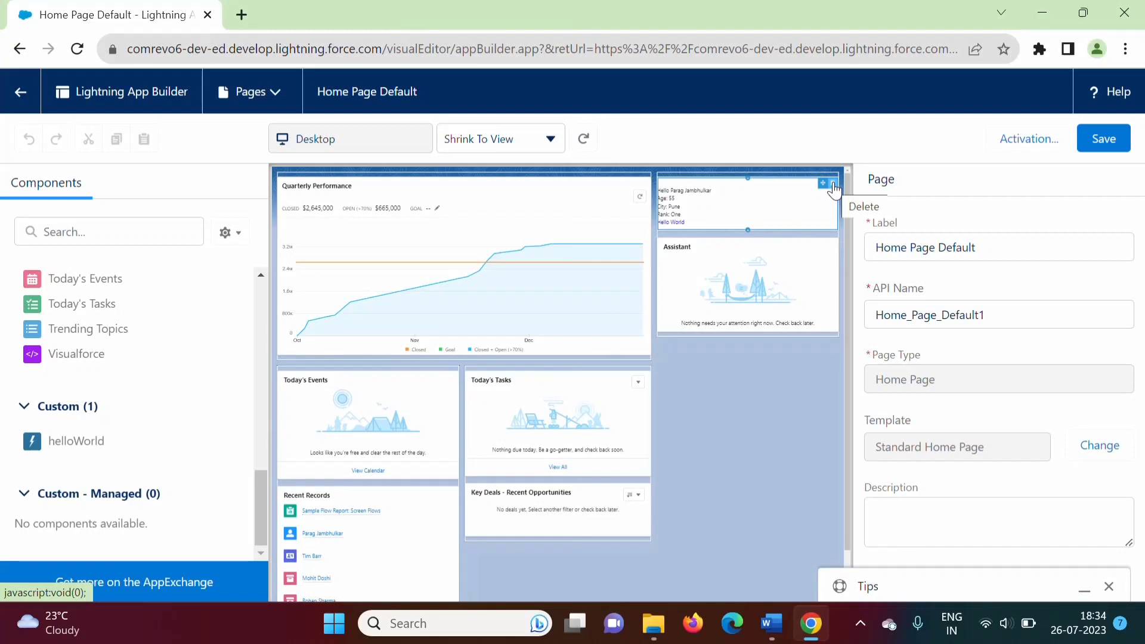
left_click(833, 184)
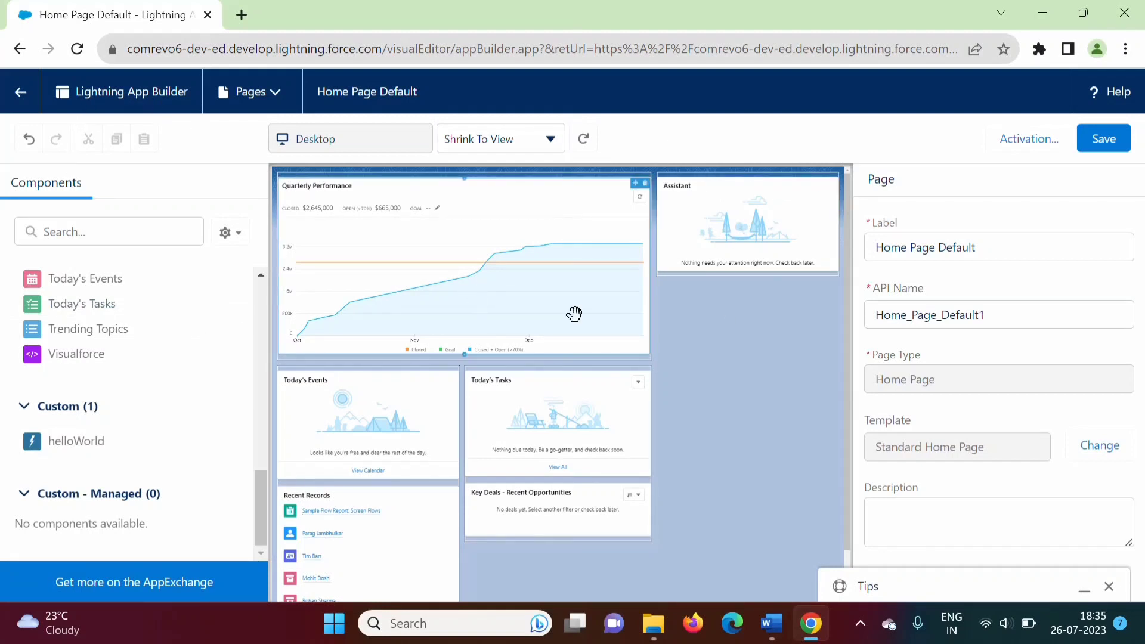
left_click(1103, 145)
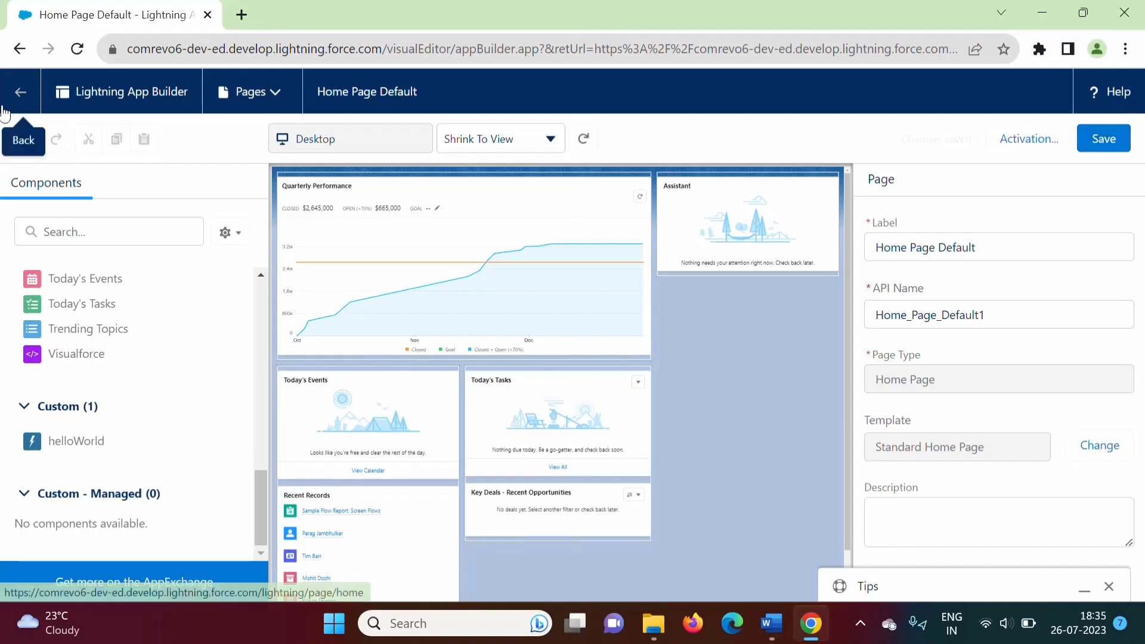
left_click(21, 99)
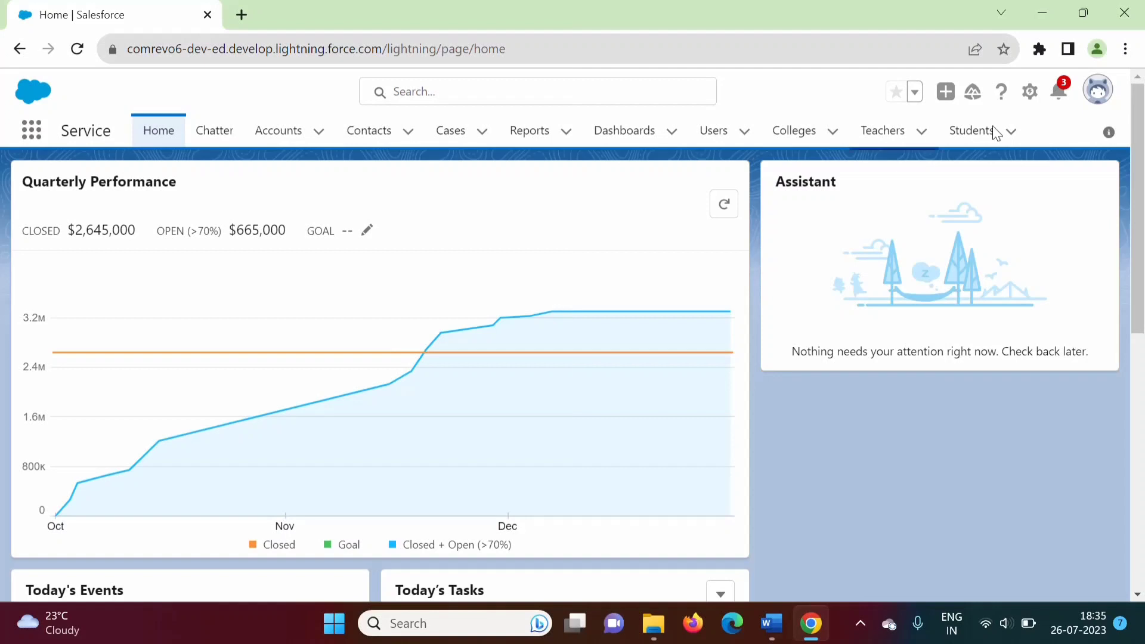
Reopen the Home page in App Builder to check the Custom components list, then go back
left_click(1027, 92)
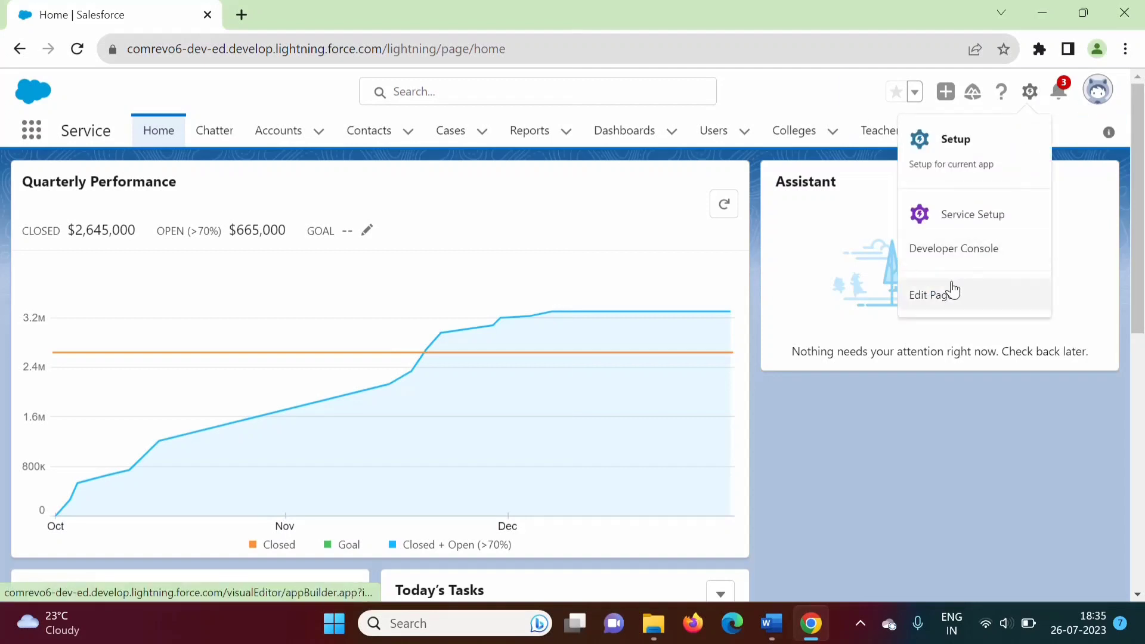
left_click(940, 296)
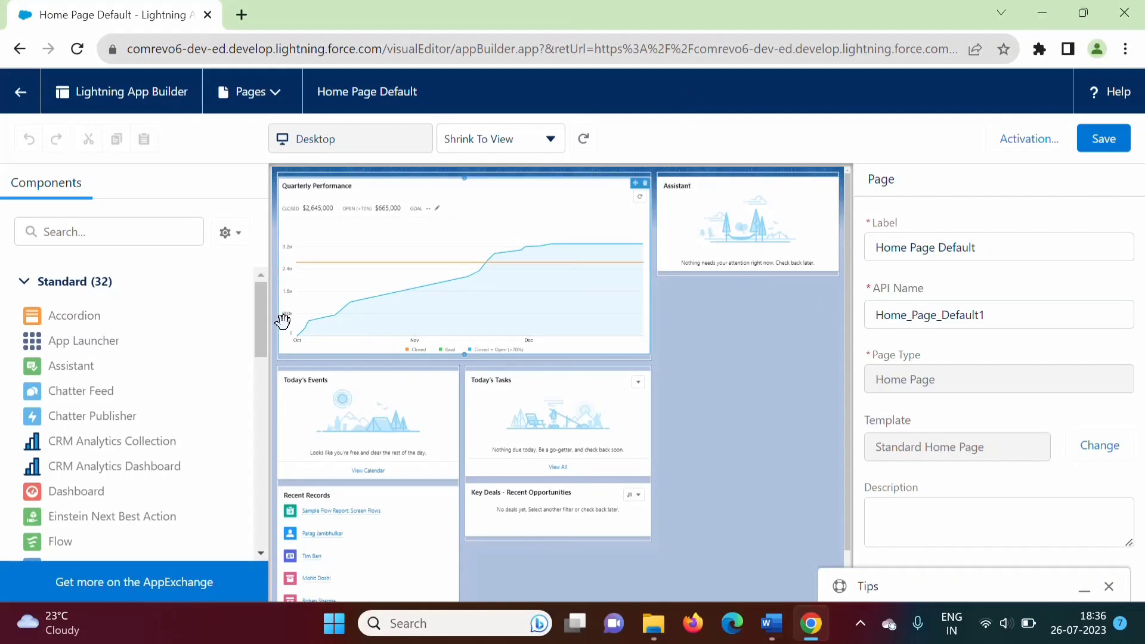
left_click_drag(266, 329, 264, 535)
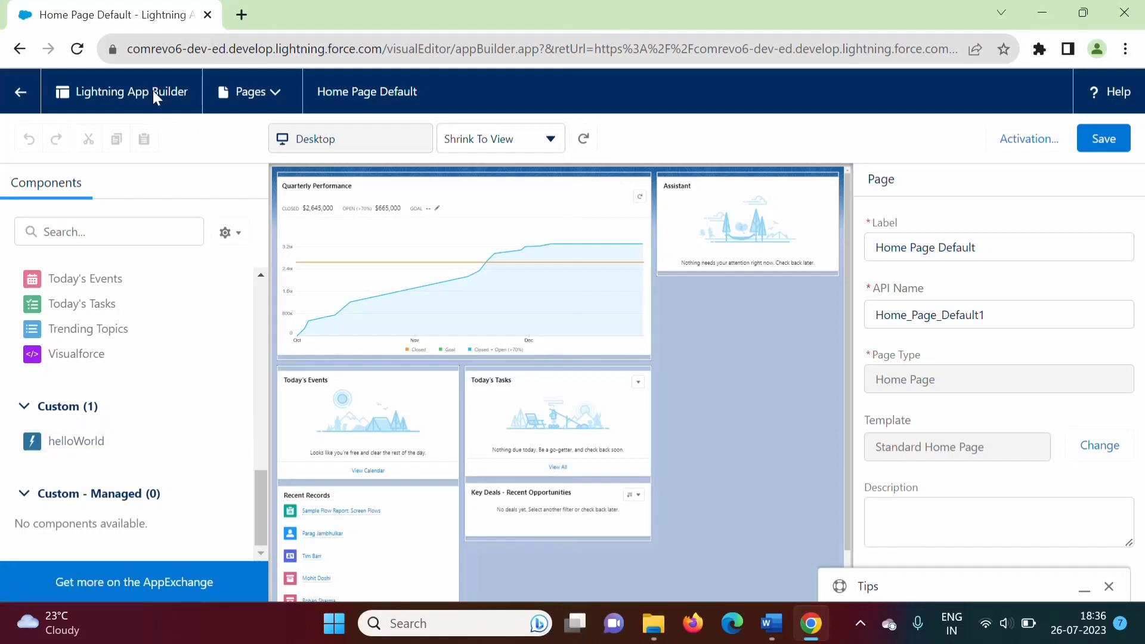
left_click(17, 99)
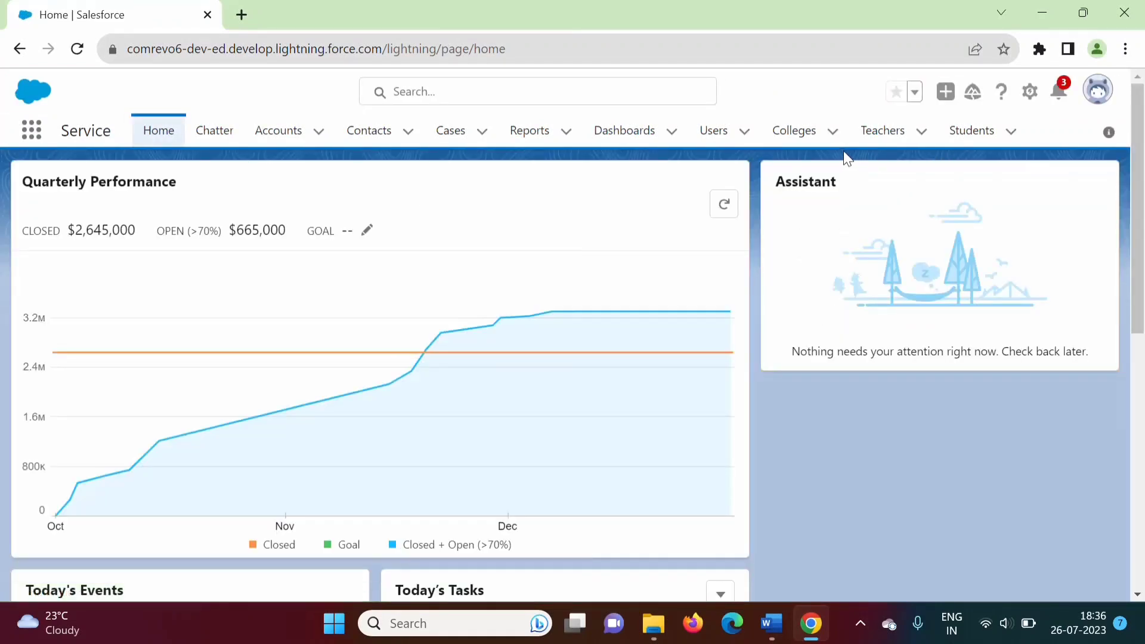
In Developer Console's Query Editor, query SELECT ID, DeveloperName FROM LightningComponentBundle
left_click(1026, 94)
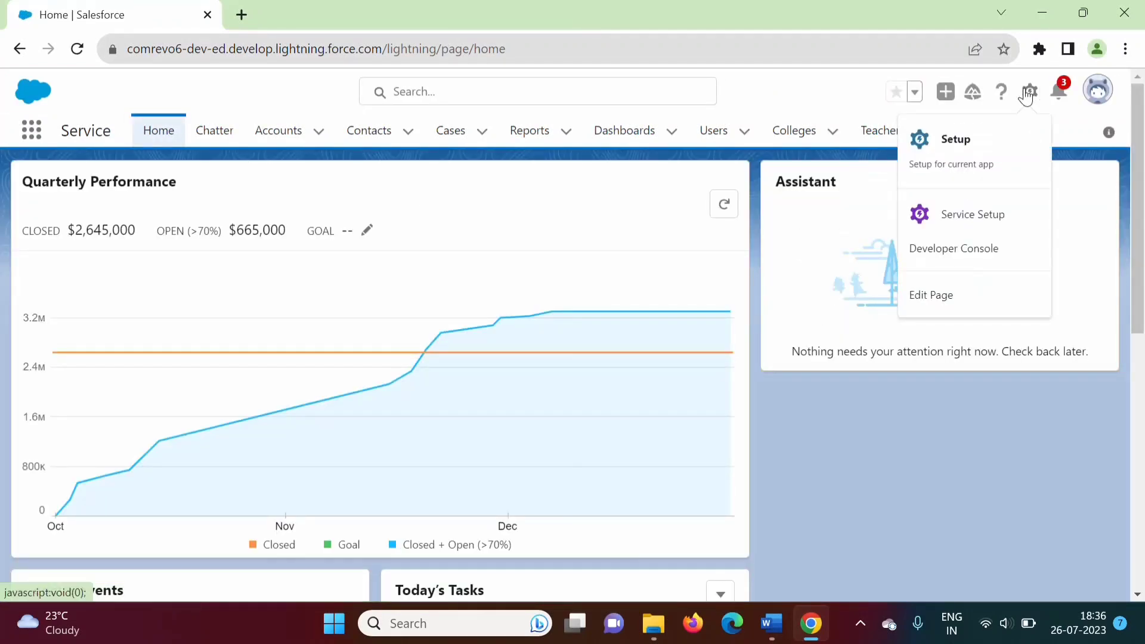
left_click(962, 255)
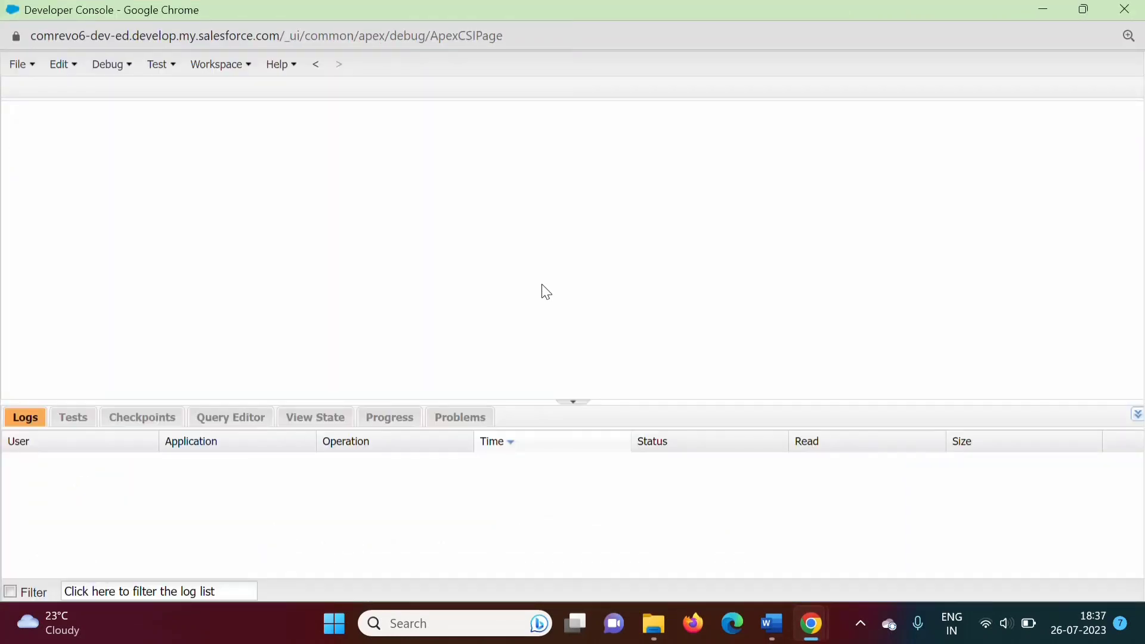
left_click(249, 422)
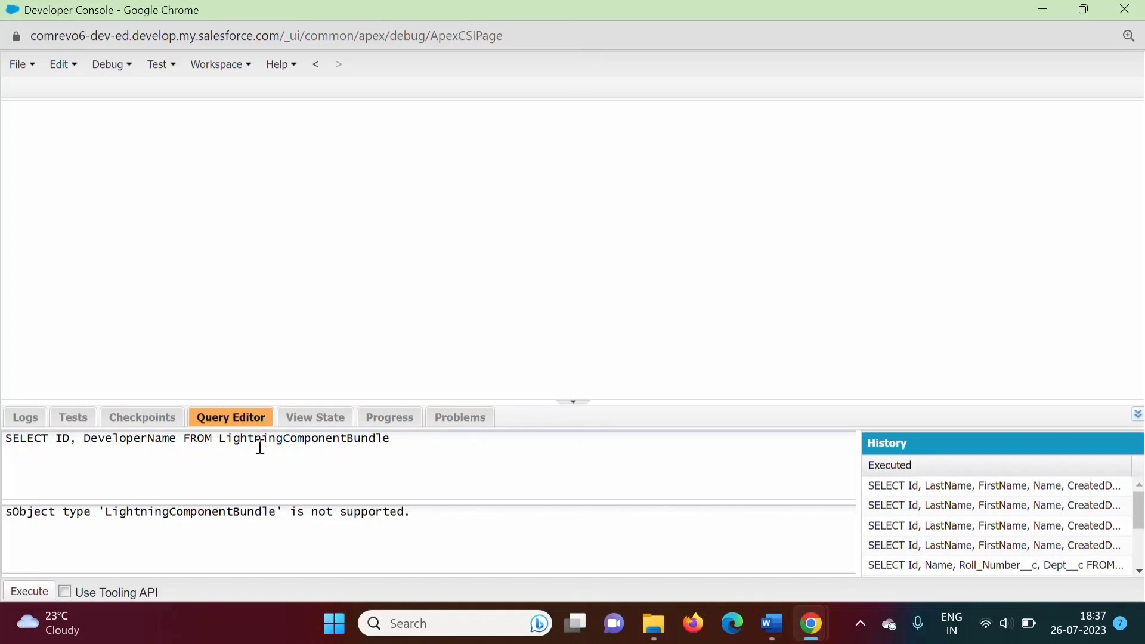
left_click(221, 442)
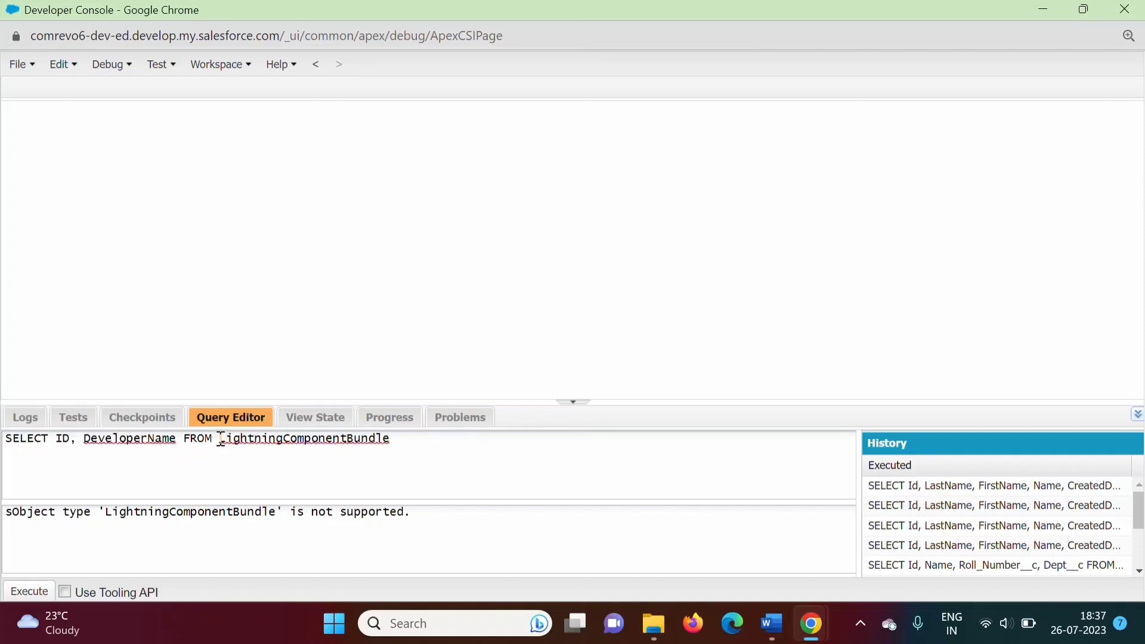
left_click_drag(220, 441, 397, 442)
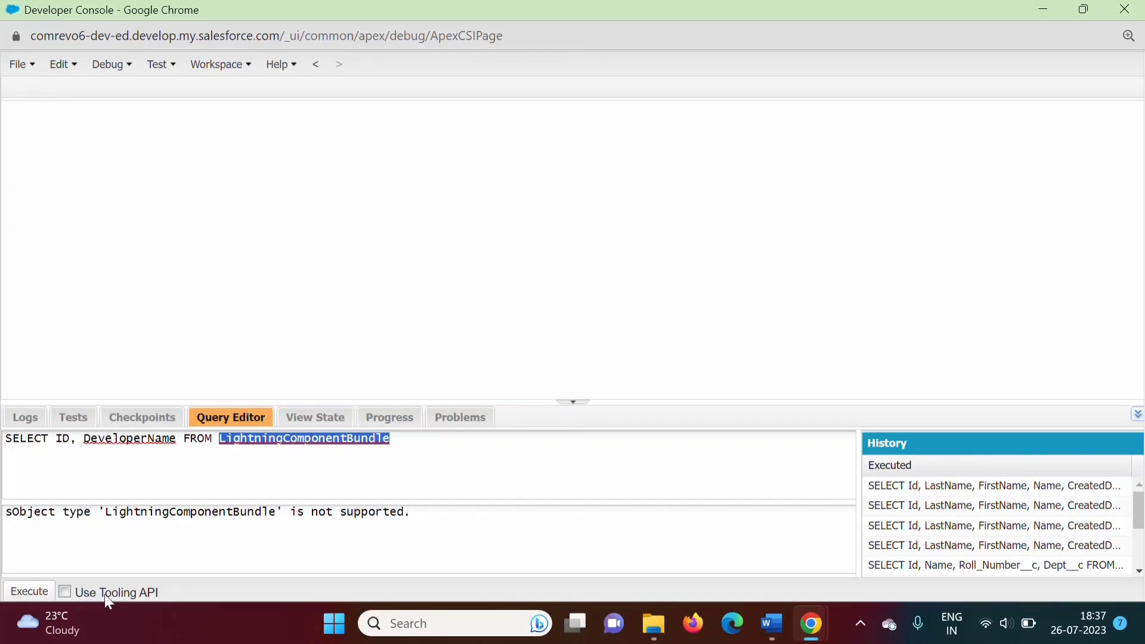
Rerun the LightningComponentBundle query with Use Tooling API enabled
left_click(64, 591)
key("ctrl+e")
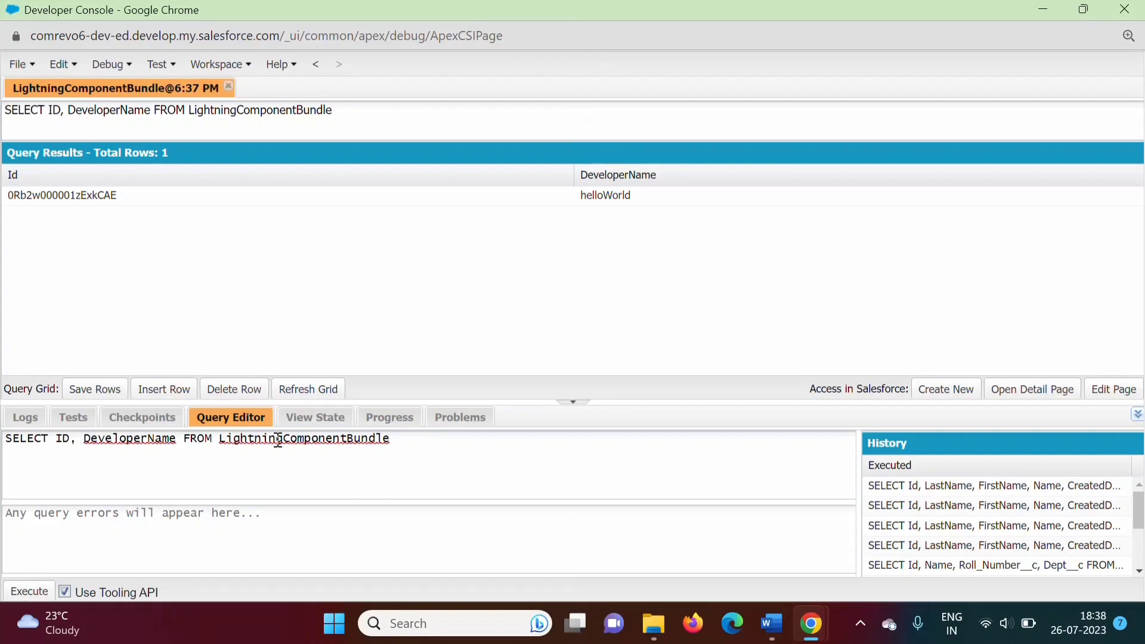
left_click_drag(221, 438, 411, 448)
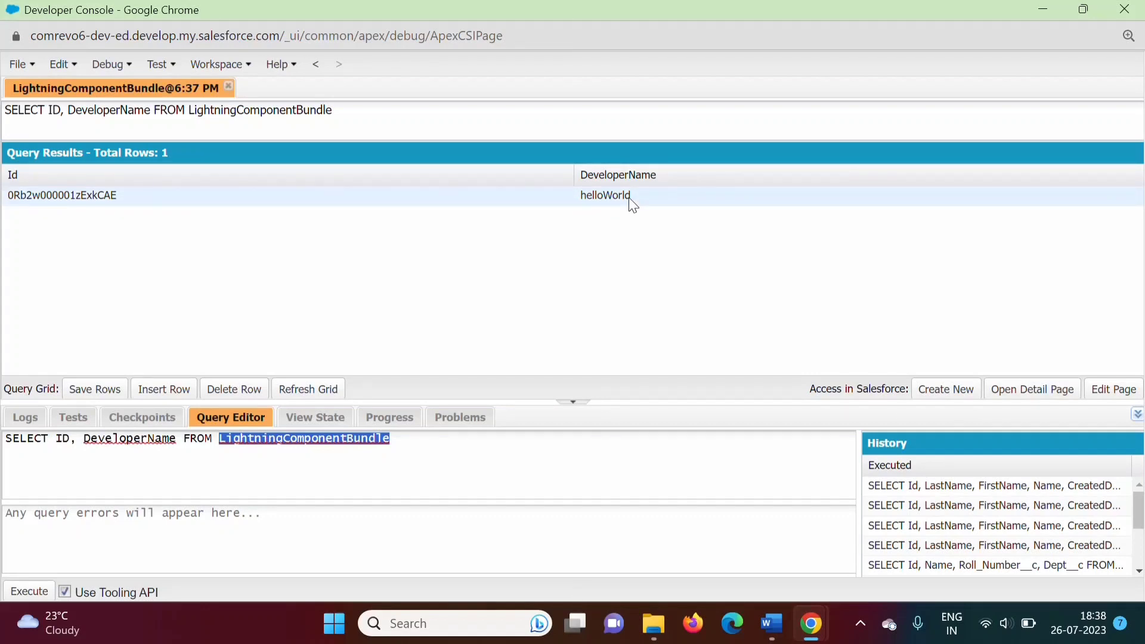
Delete the helloWorld bundle row from the query results and confirm
left_click(606, 195)
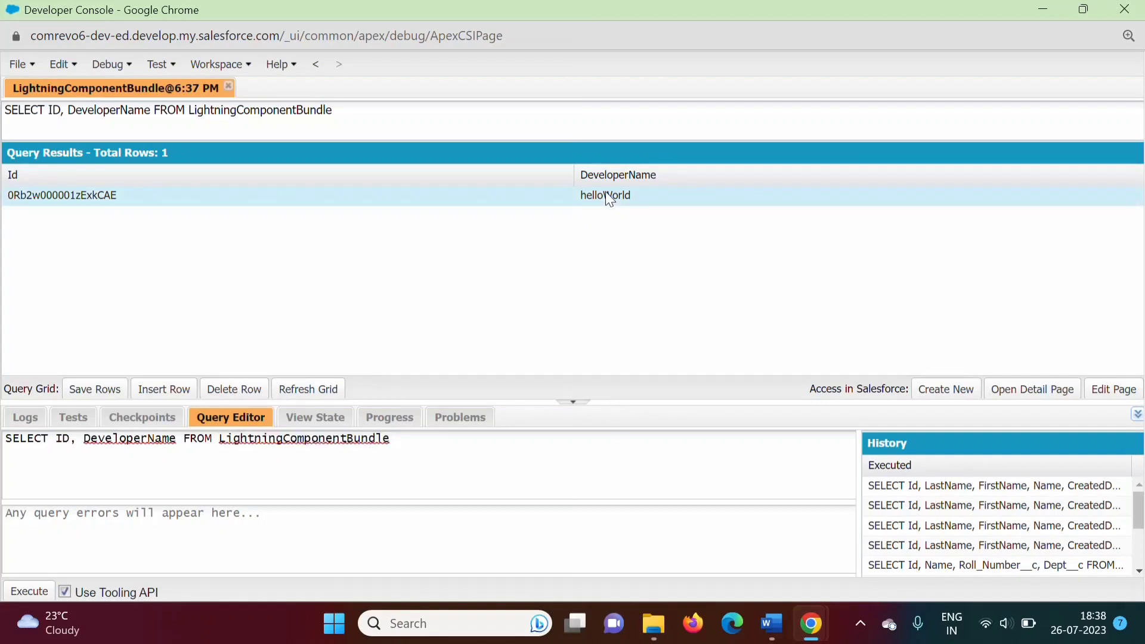
left_click(238, 391)
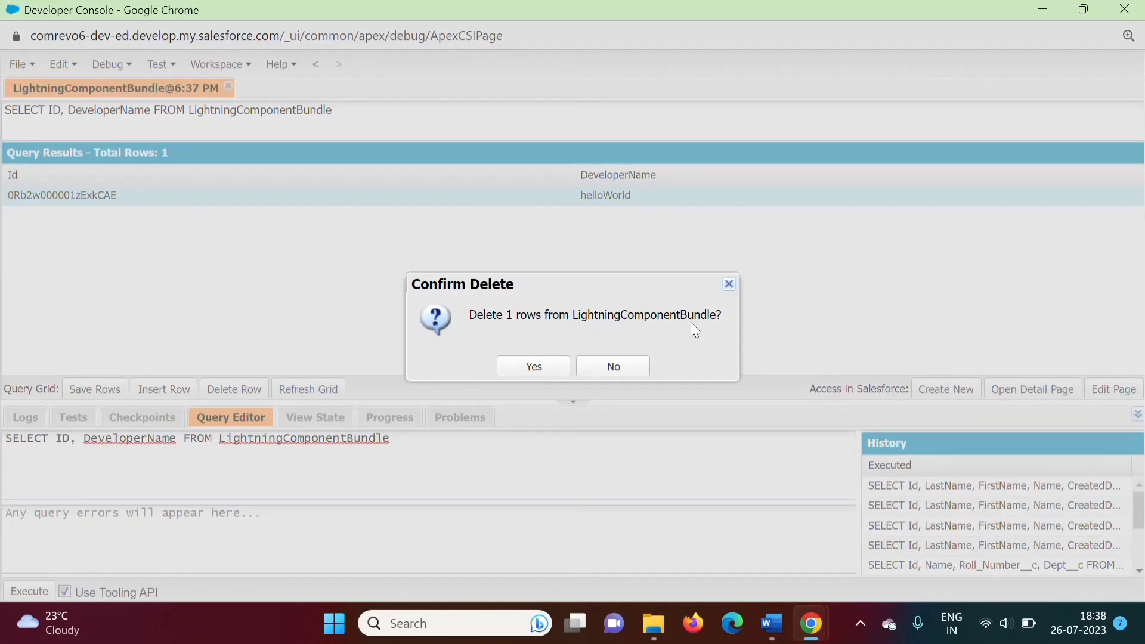
left_click(526, 376)
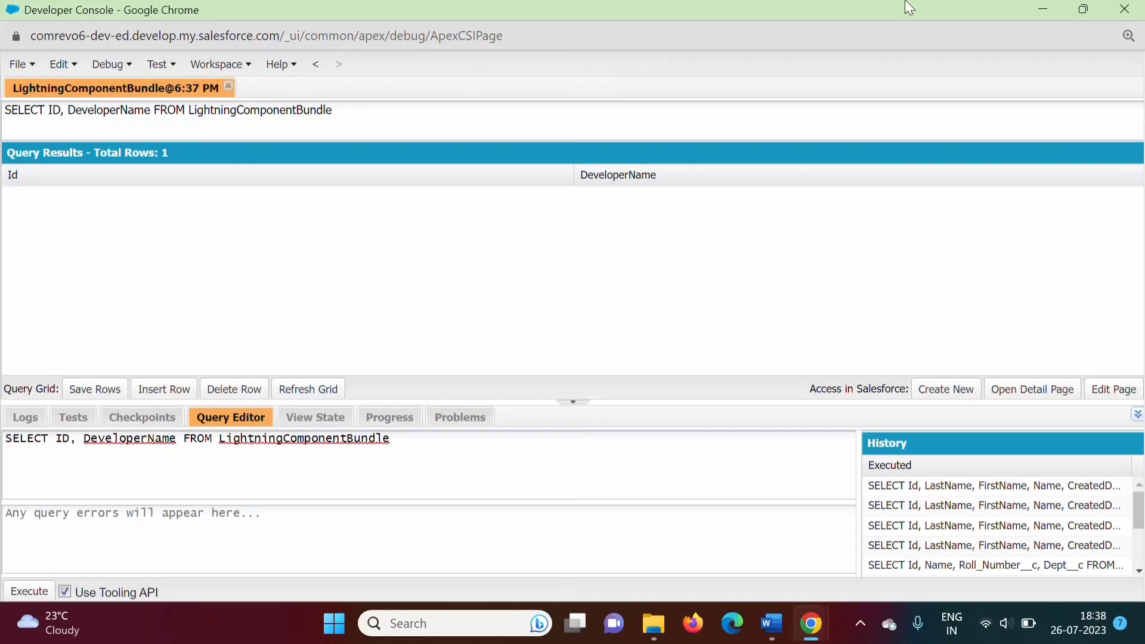
Close Developer Console, confirm App Builder shows no custom components, then return to the Word guide
left_click(1135, 8)
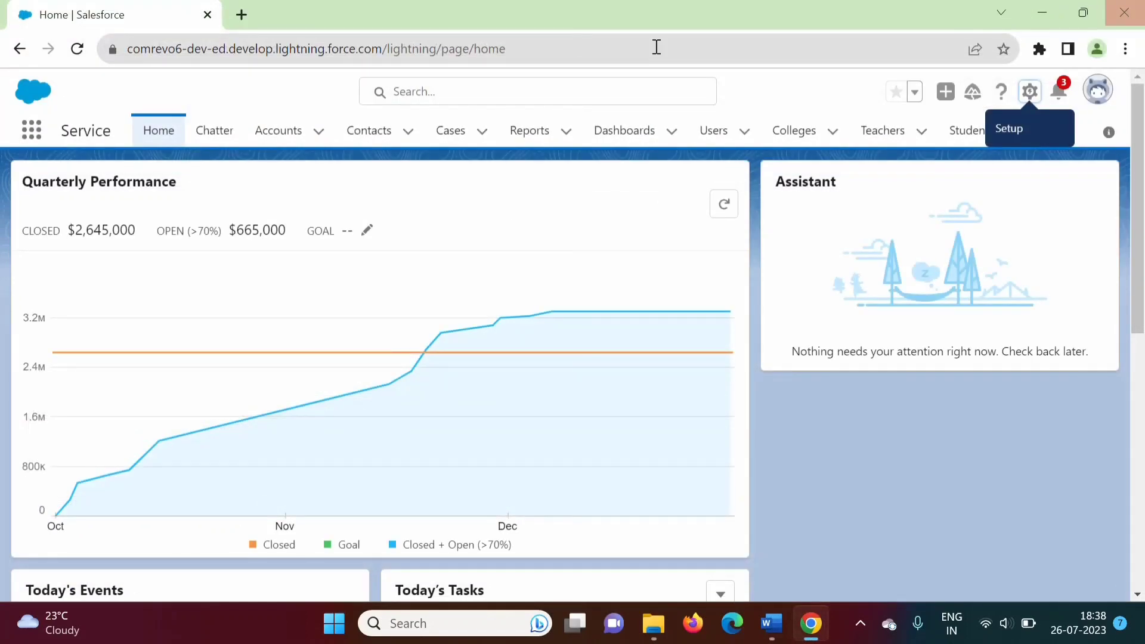
left_click(78, 49)
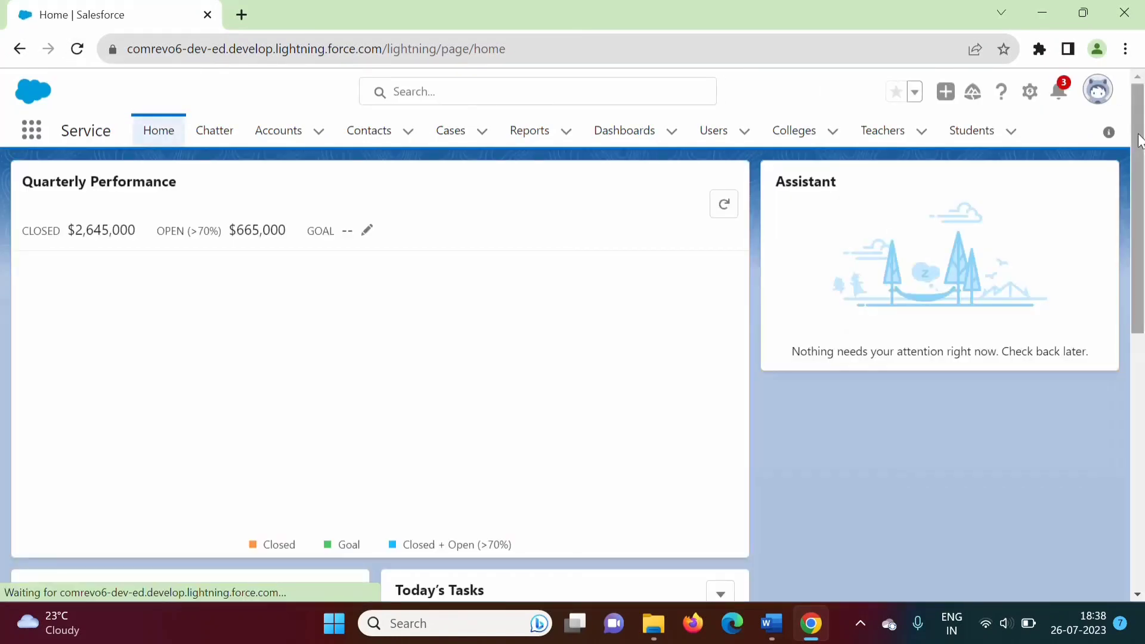
left_click(1030, 93)
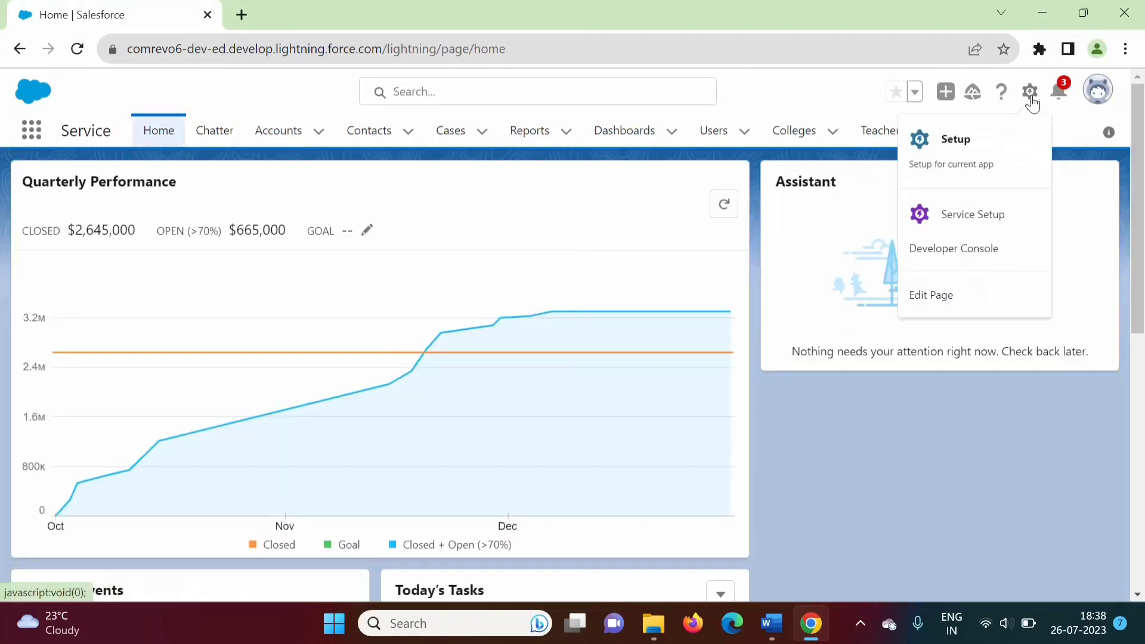
left_click(938, 296)
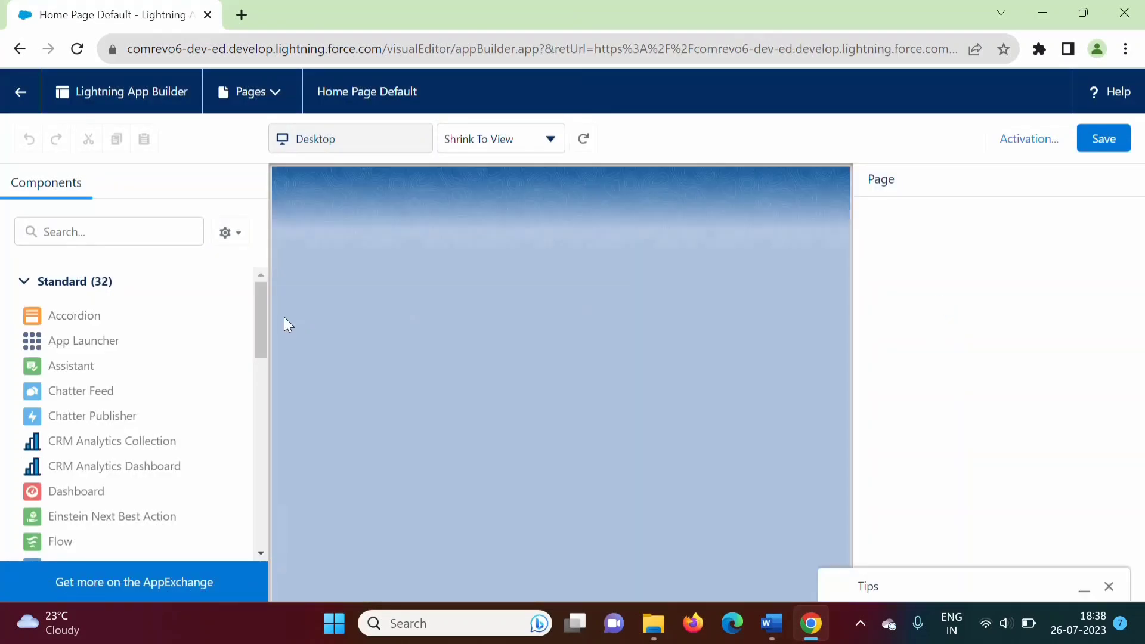
left_click_drag(258, 307, 257, 520)
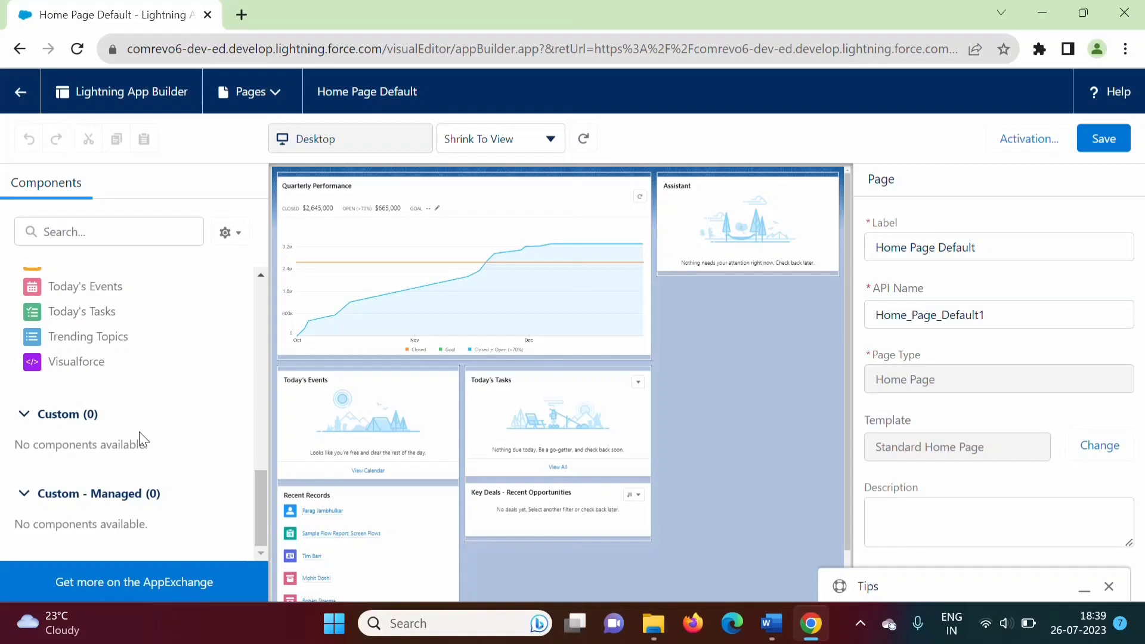
key("alt+Tab")
left_click_drag(335, 214, 813, 216)
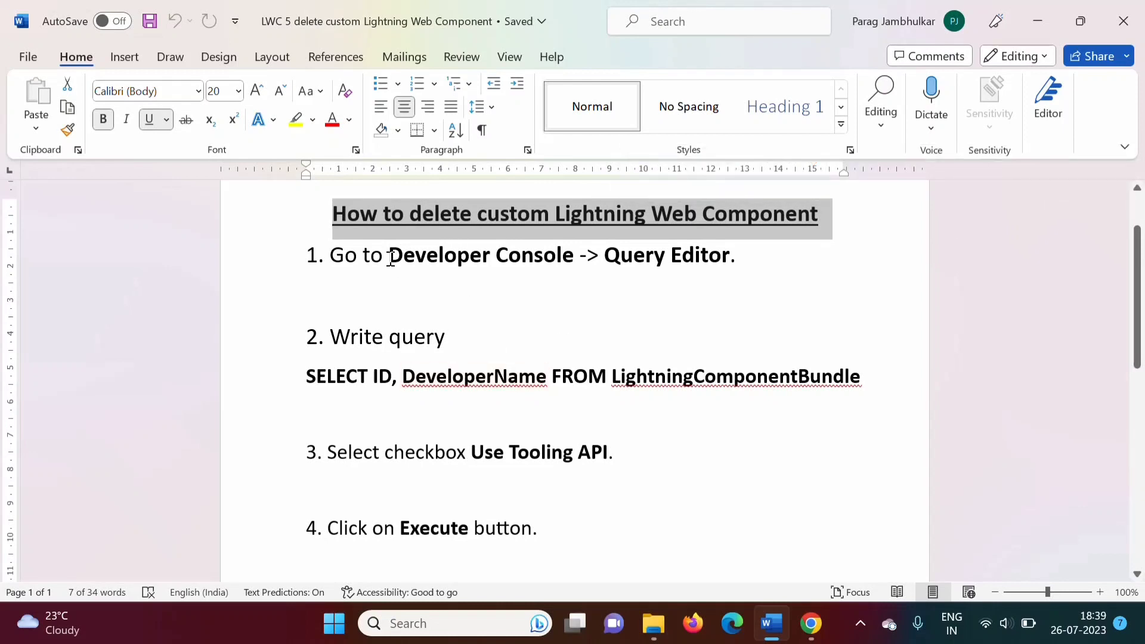
left_click_drag(390, 256, 739, 258)
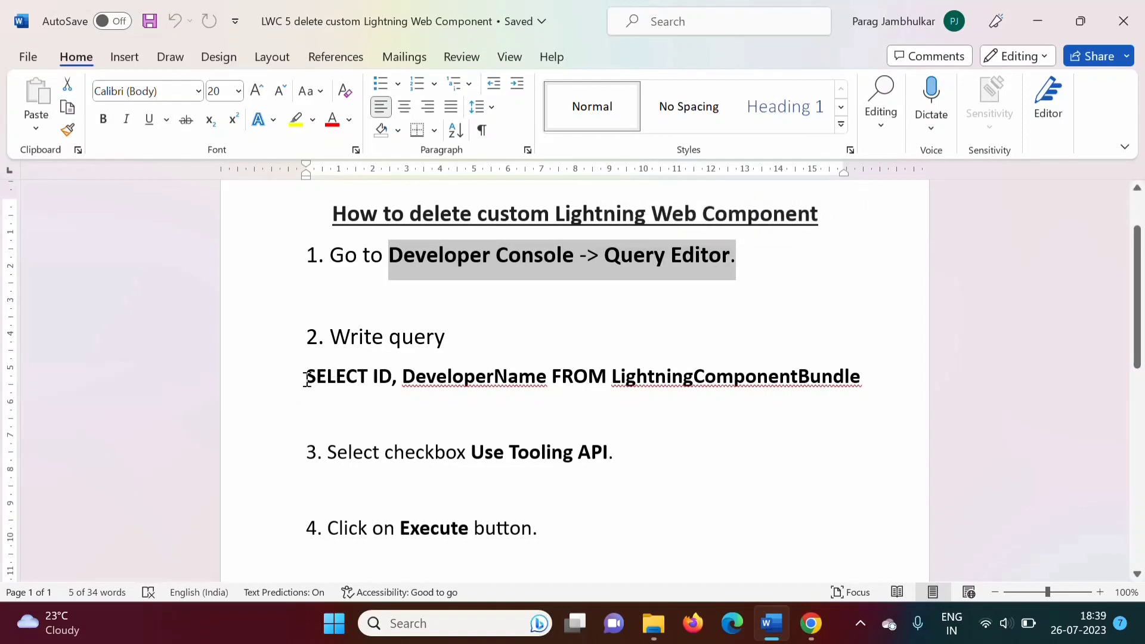
left_click_drag(307, 377, 811, 376)
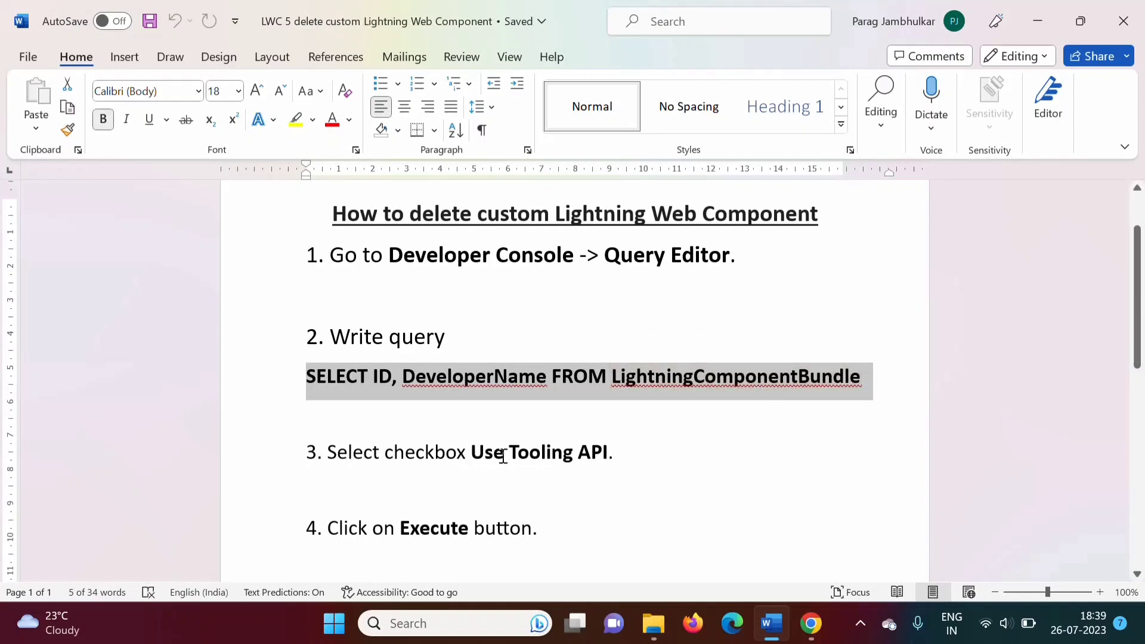
left_click_drag(473, 451, 606, 451)
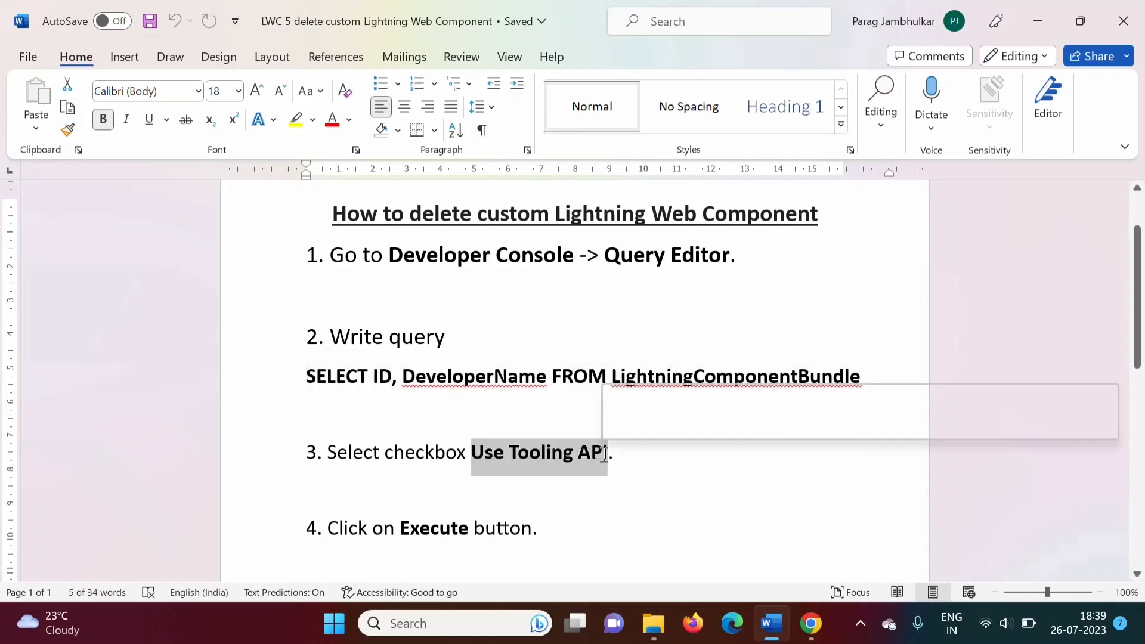
left_click_drag(400, 528, 475, 529)
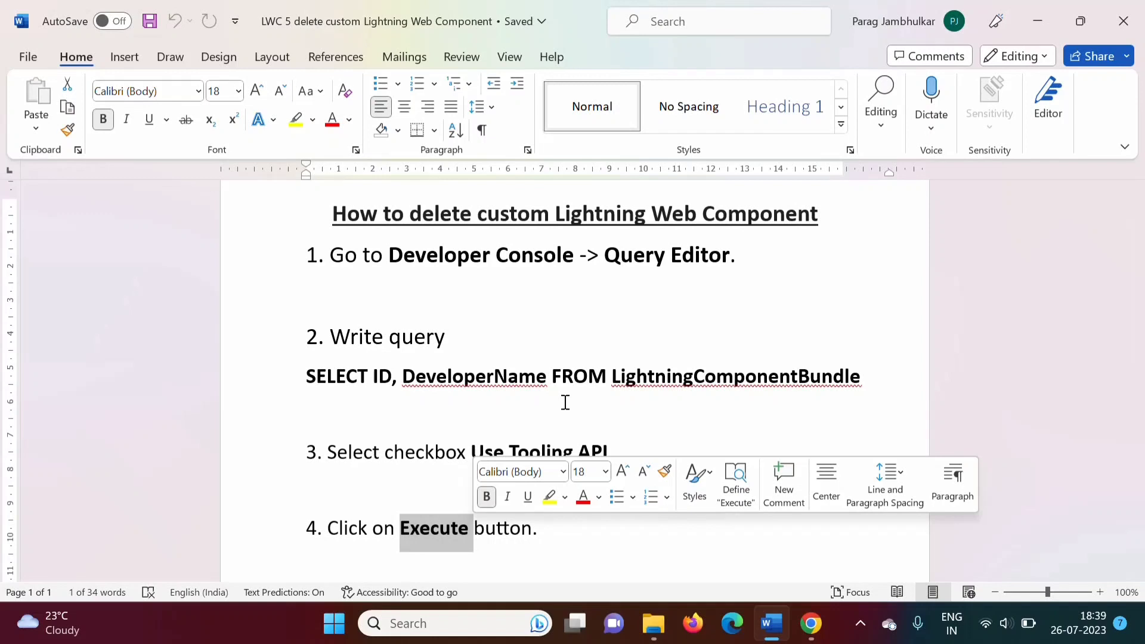
left_click(534, 340)
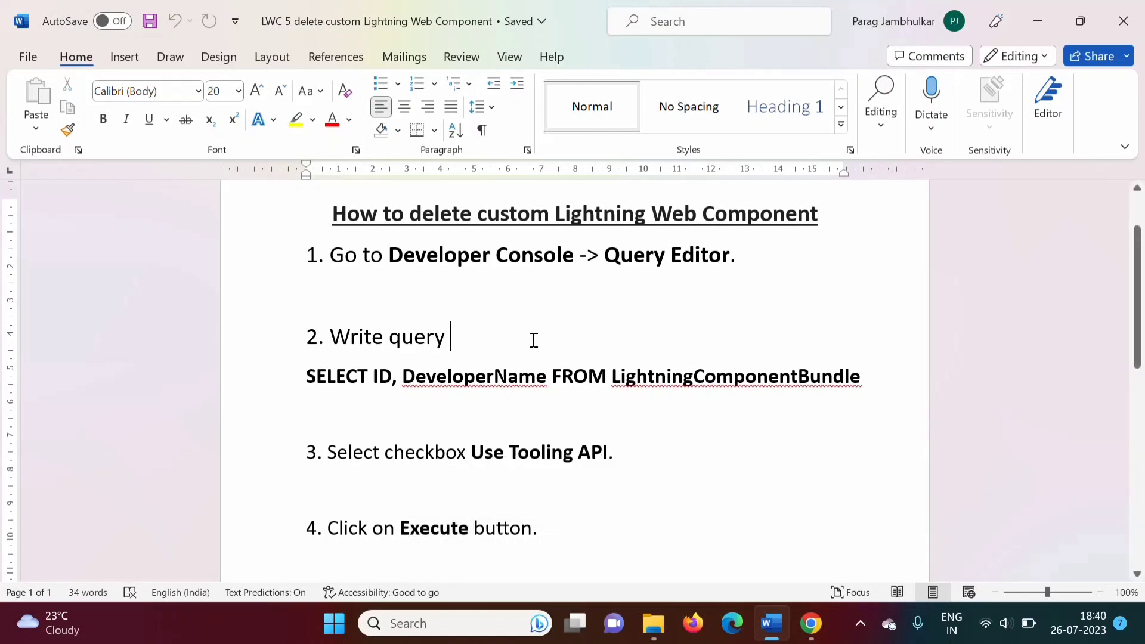